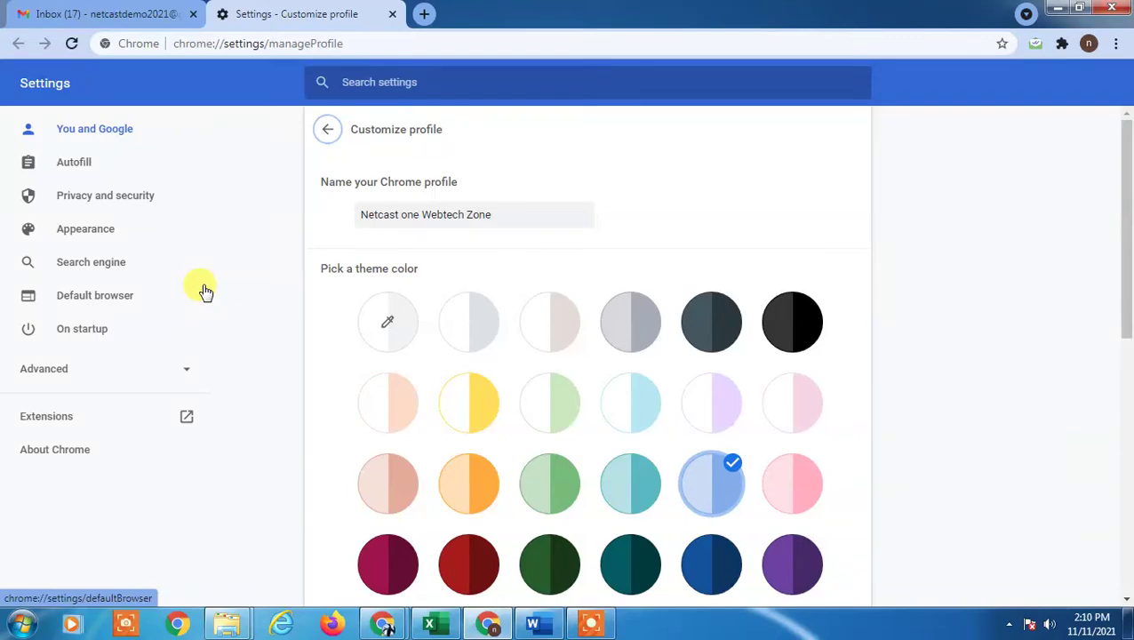
- Switch to the Gmail inbox and close the 'Settings - Customize profile' tab
click(127, 9)
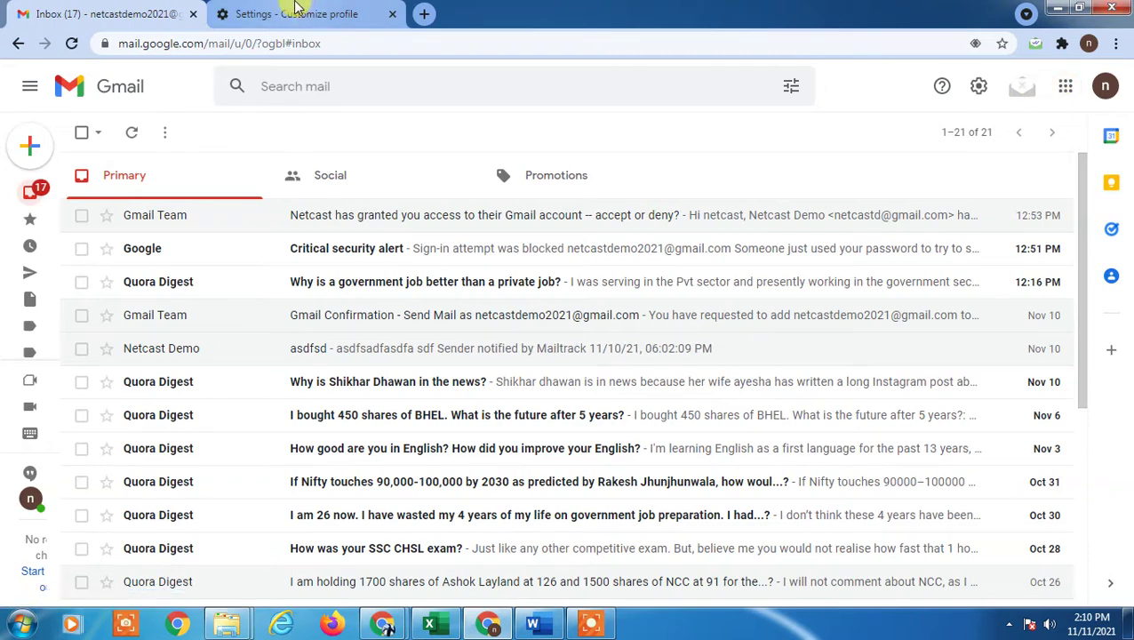
click(1105, 89)
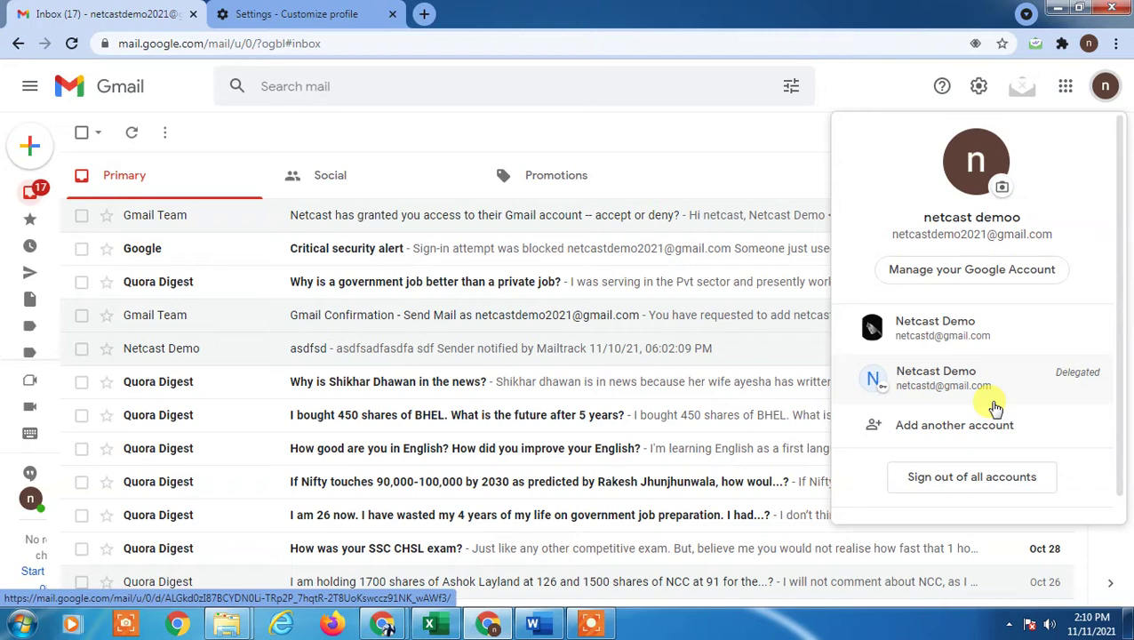
click(326, 15)
click(392, 15)
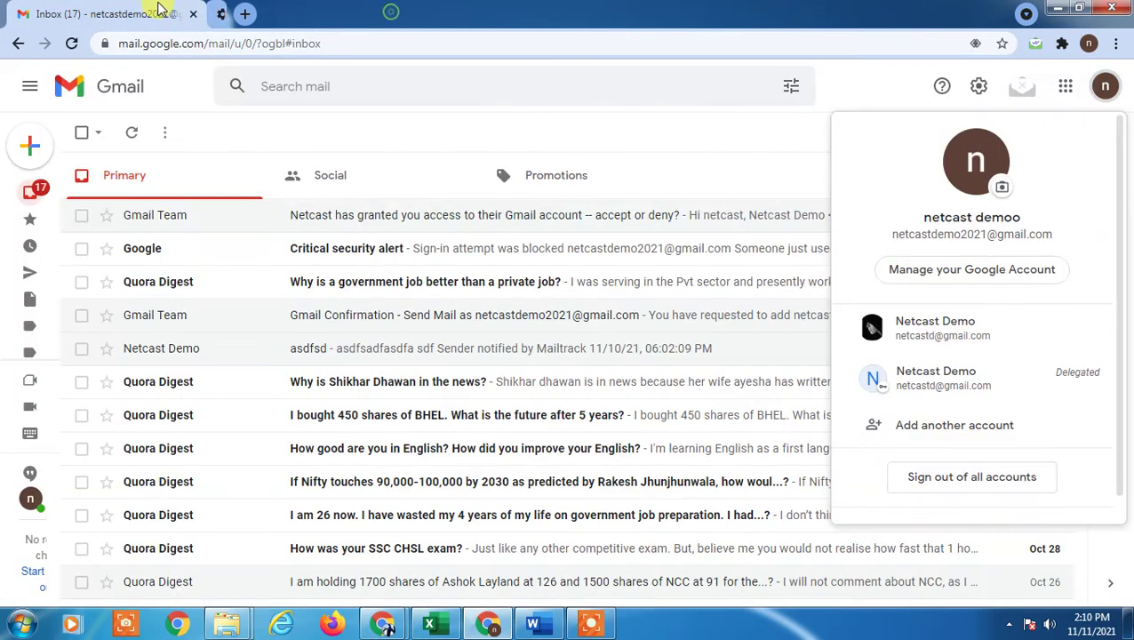
click(413, 119)
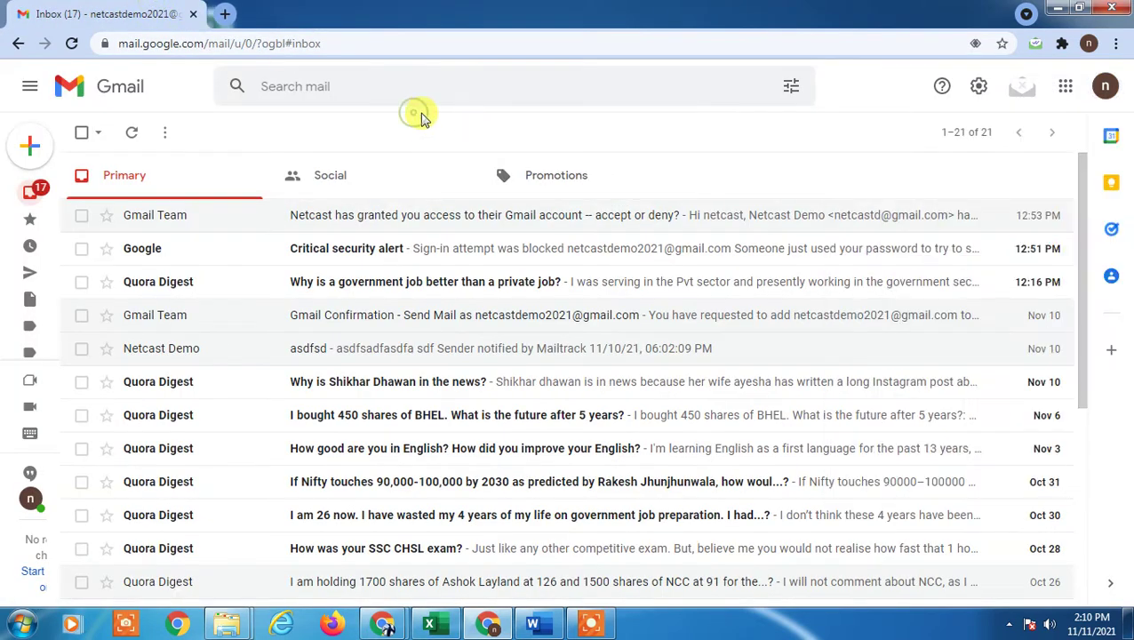
- Review the signed-in accounts in the avatar's account menu, then dismiss it
click(1105, 89)
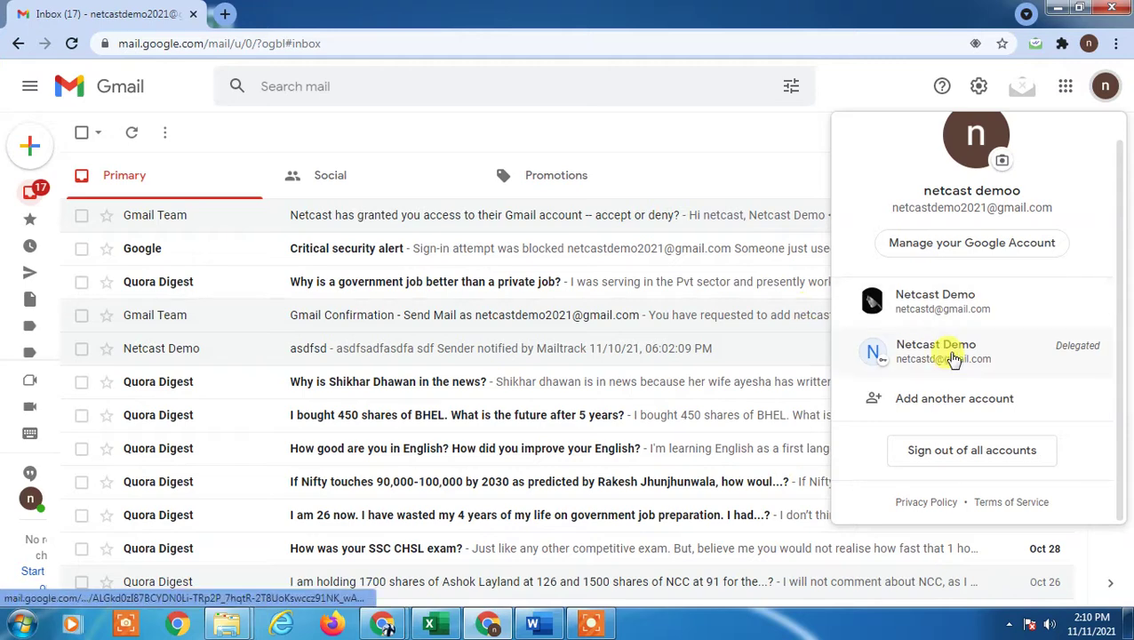
click(404, 139)
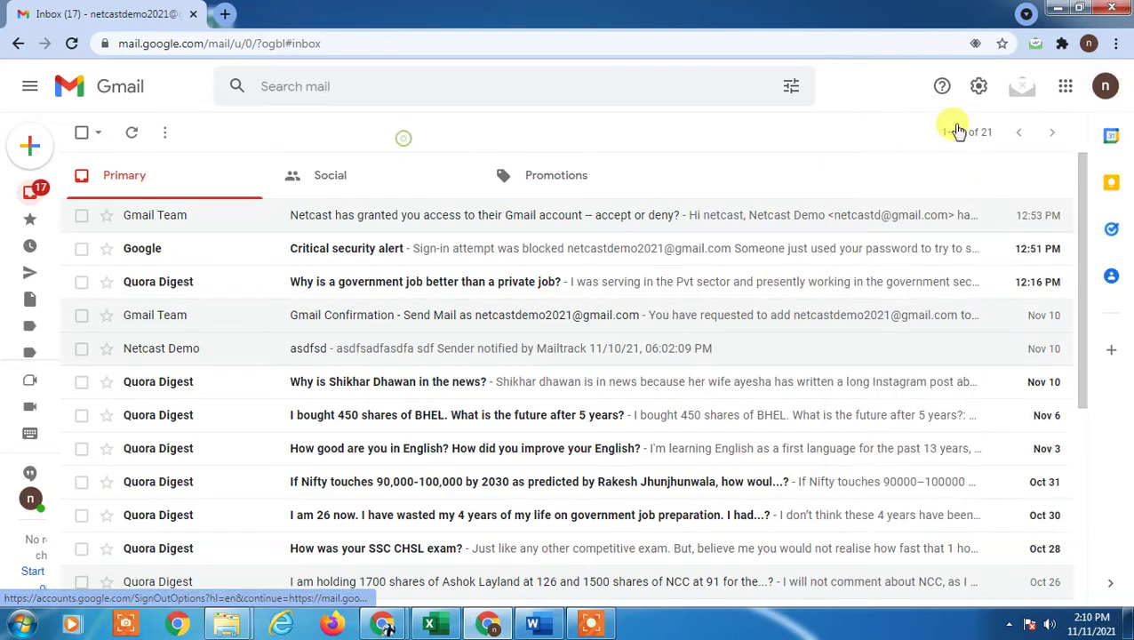
click(1105, 89)
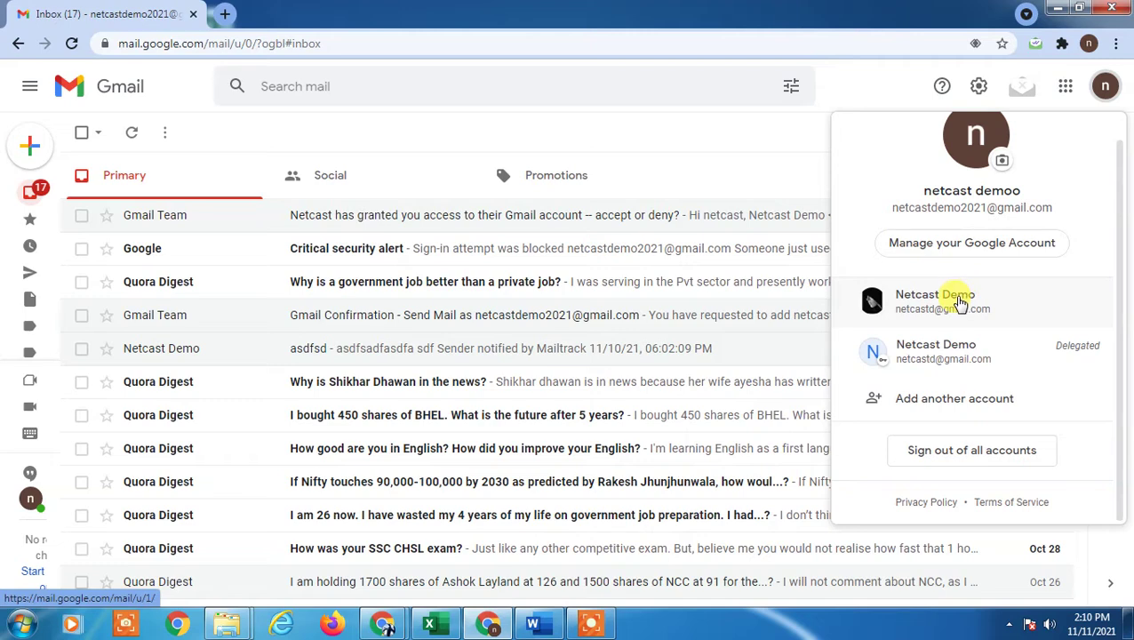
scroll(958, 302, up, 1)
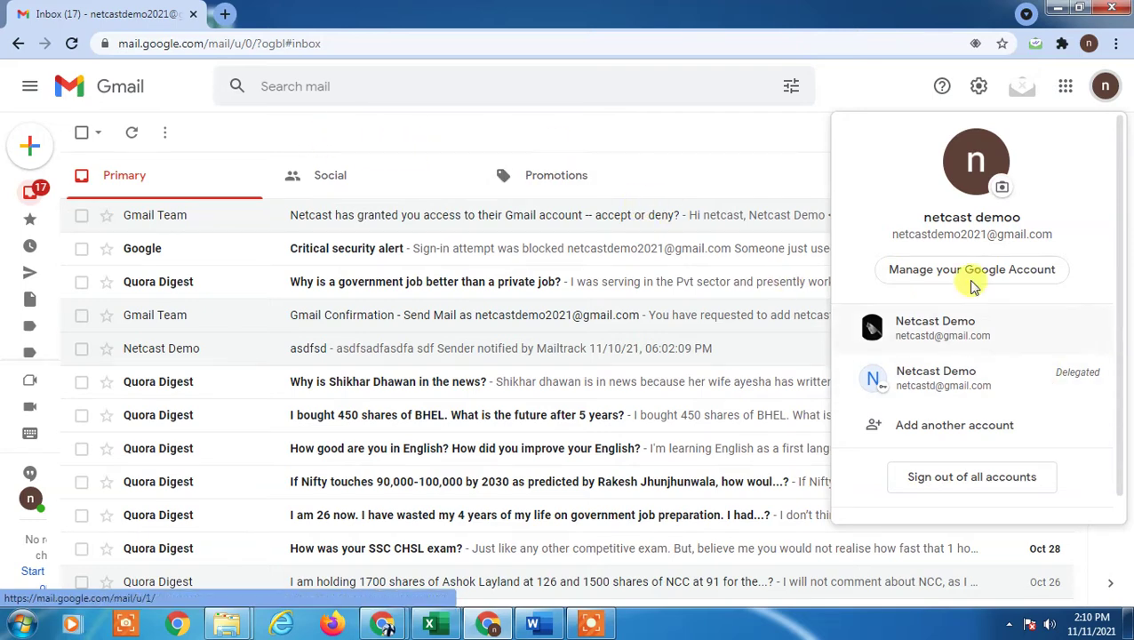
click(365, 133)
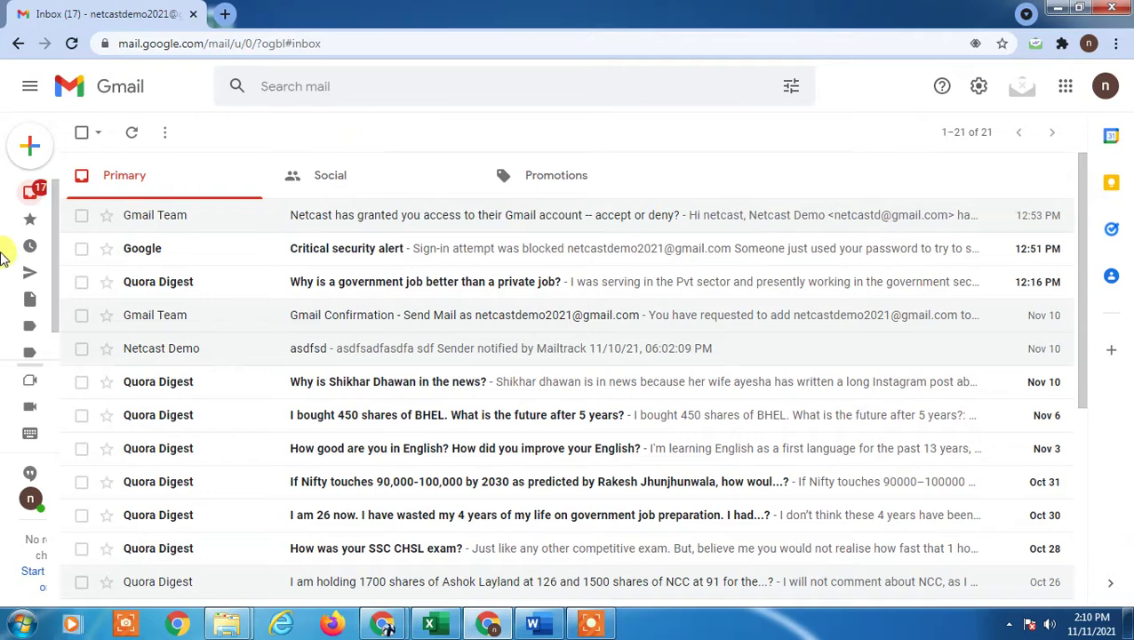
mouse_move(51, 197)
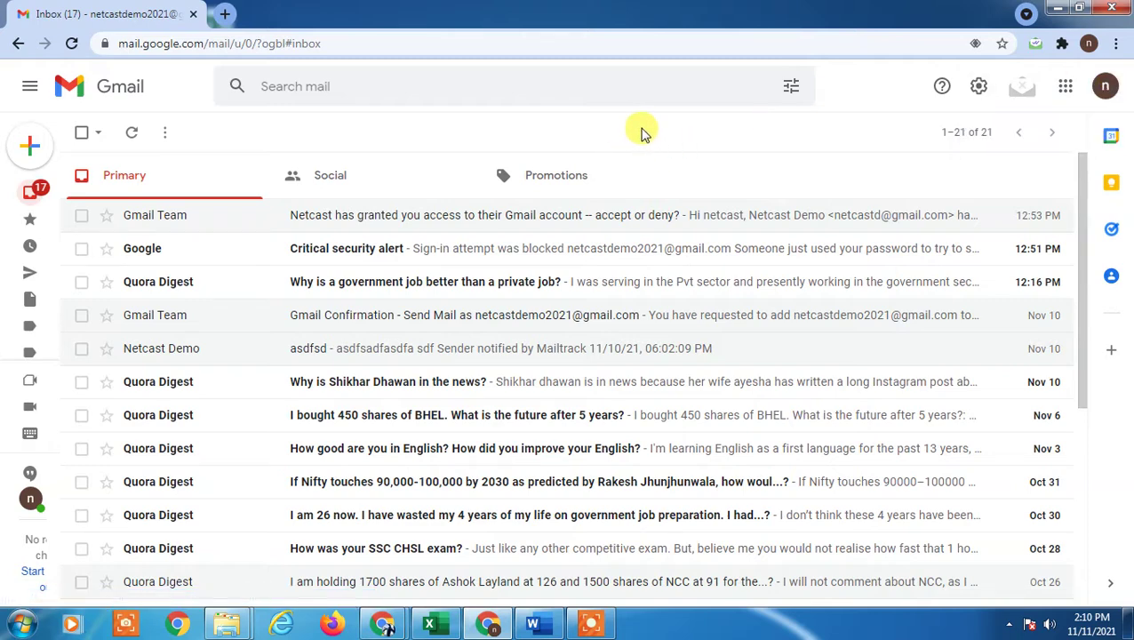
click(1105, 88)
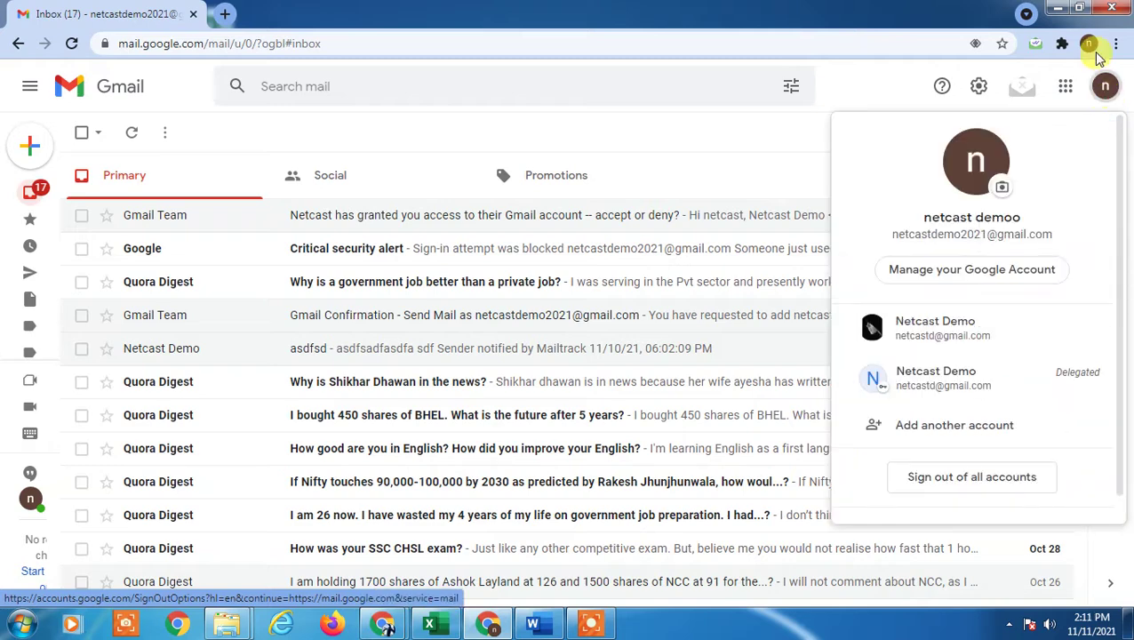
click(693, 135)
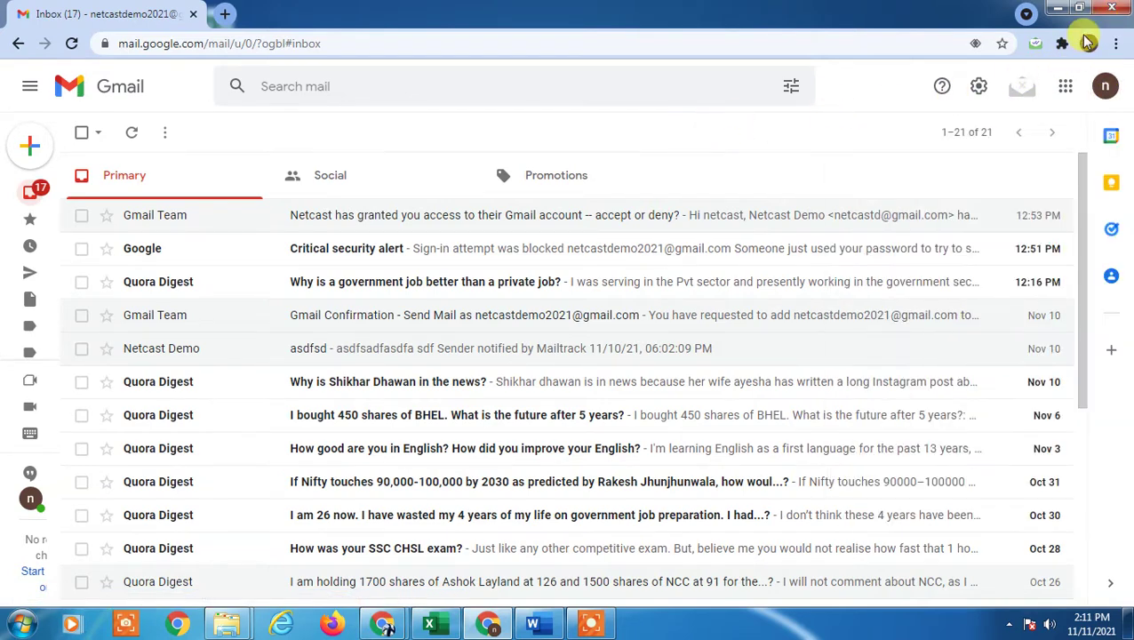
click(1088, 43)
scroll(1067, 411, down, 1)
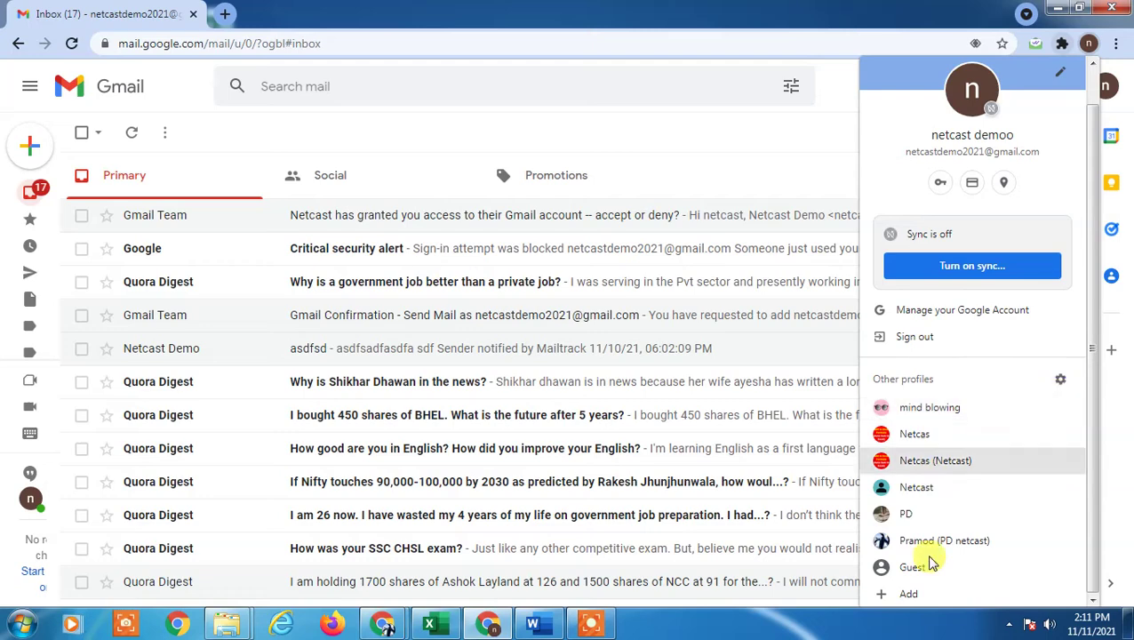
click(908, 595)
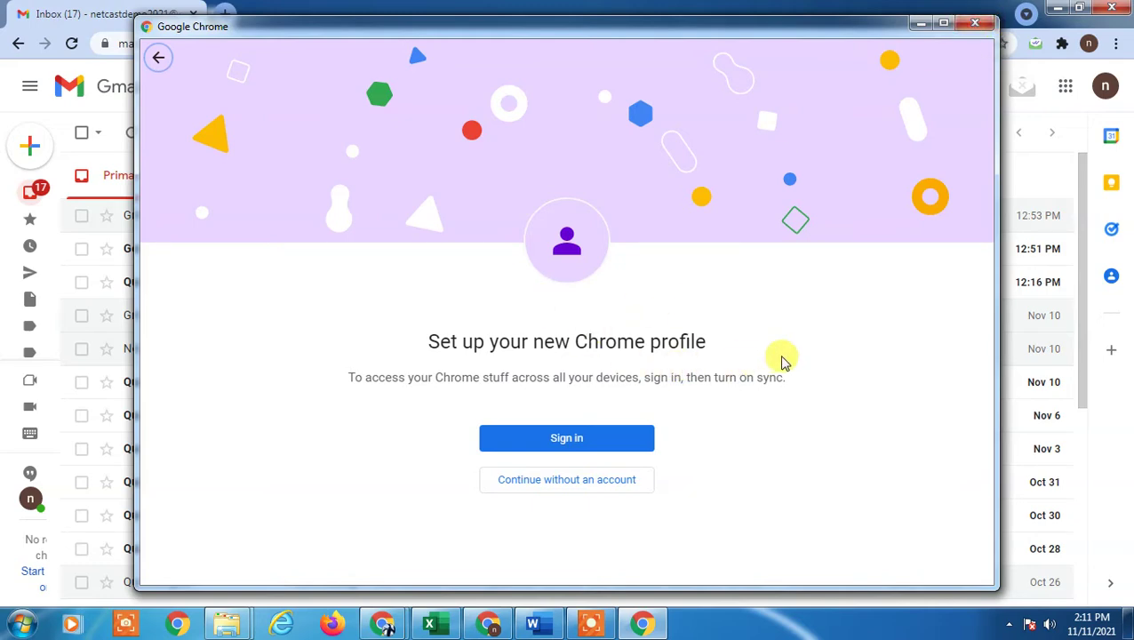
click(974, 21)
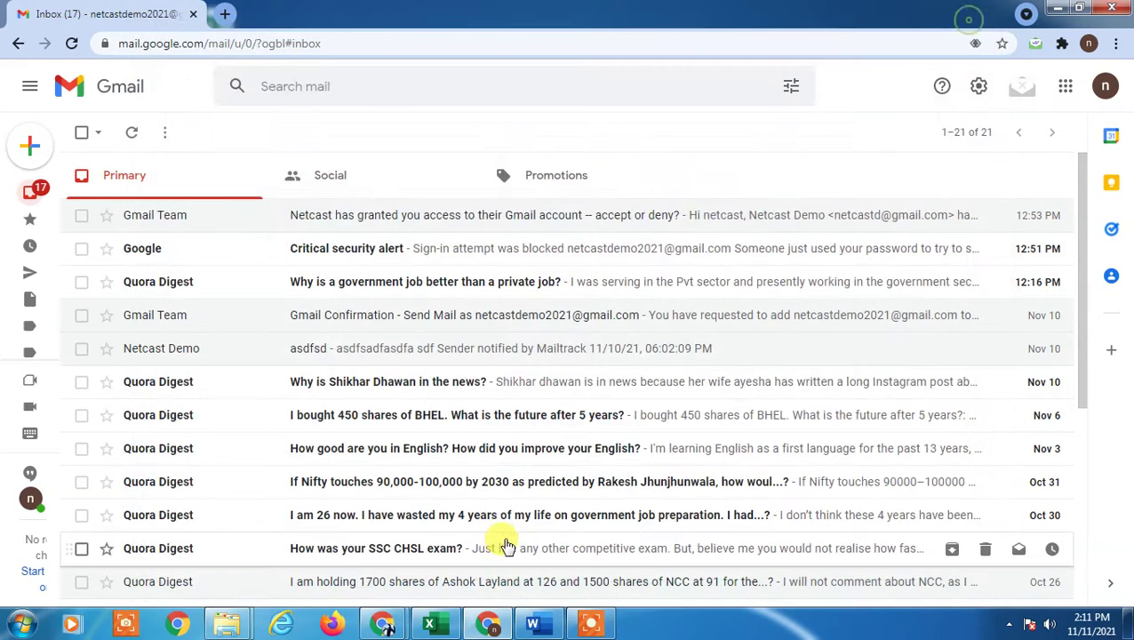
click(182, 626)
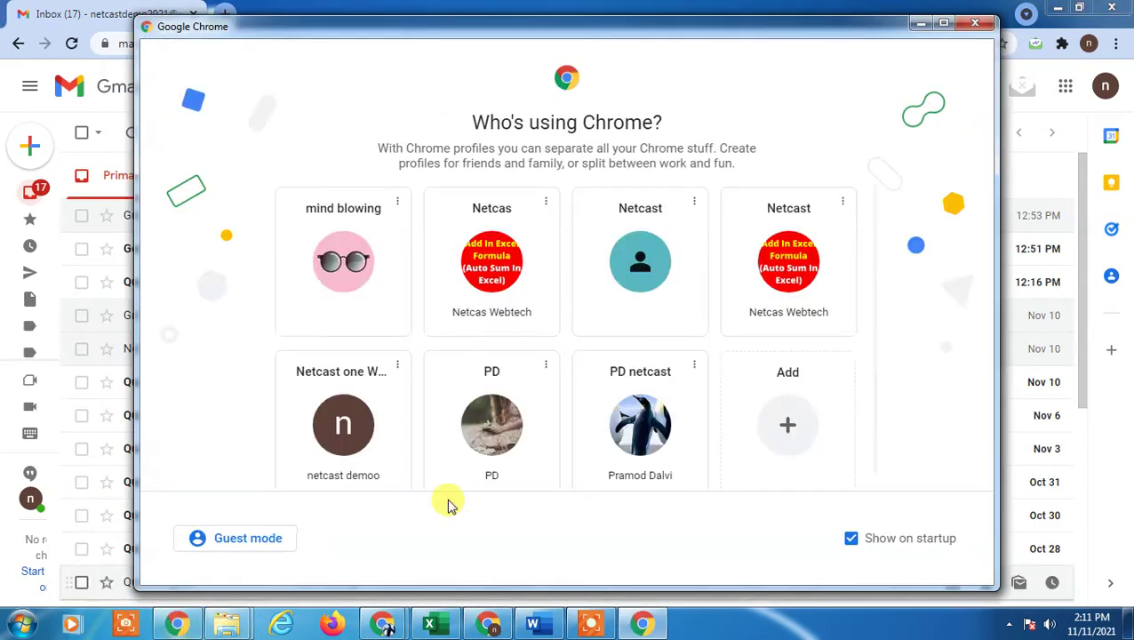
scroll(756, 391, down, 1)
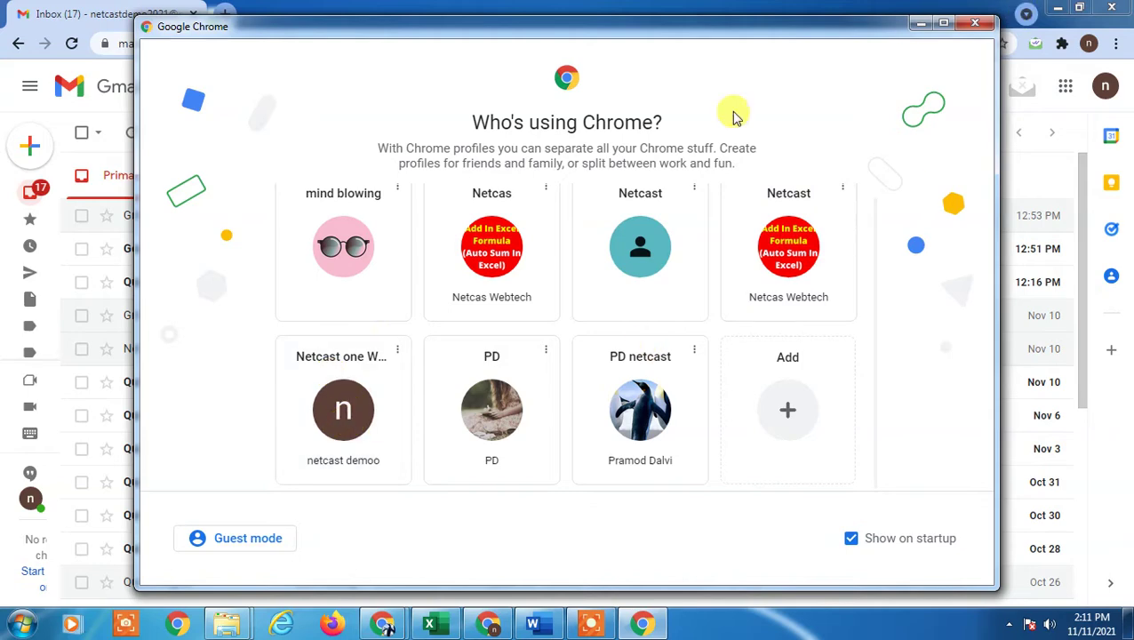
click(975, 27)
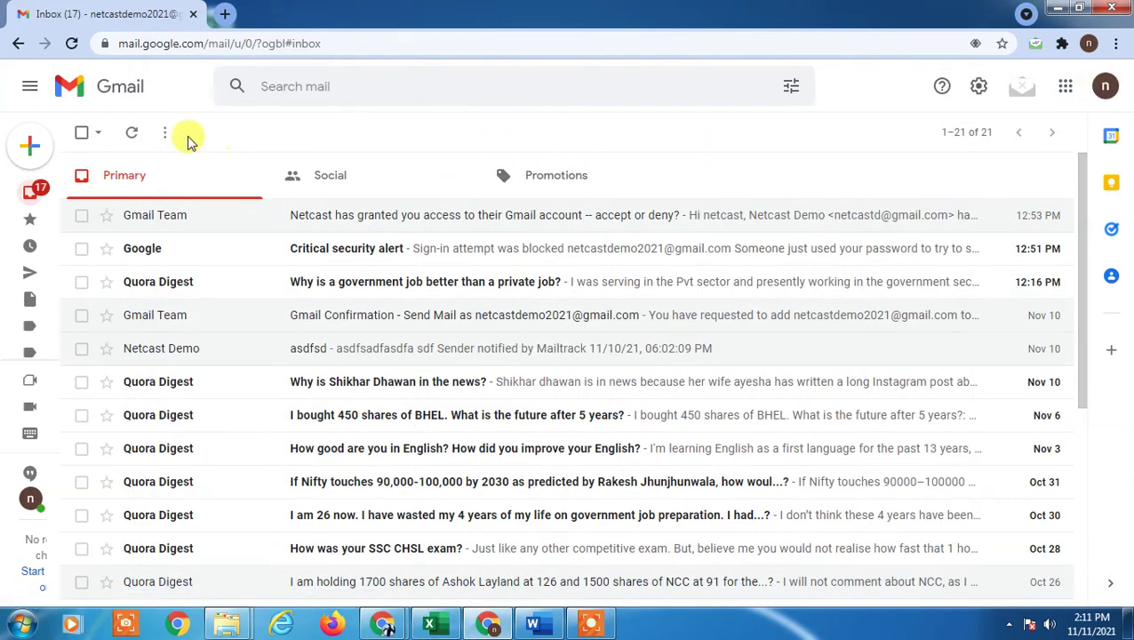
- Reopen the avatar's account panel and highlight the main account's email address
click(1105, 89)
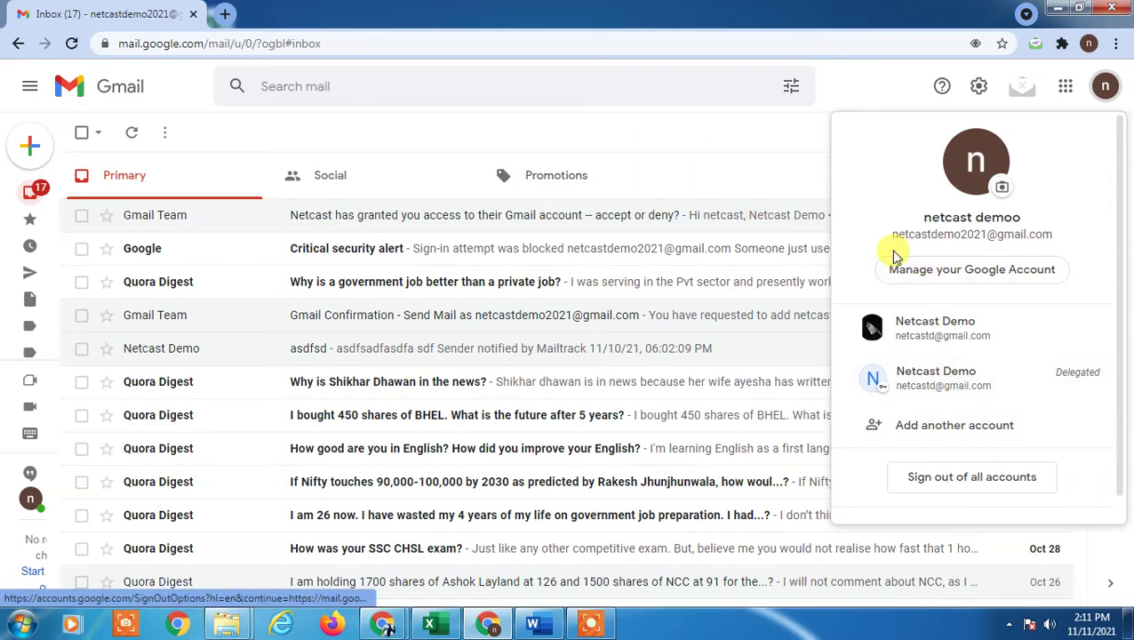
click(695, 126)
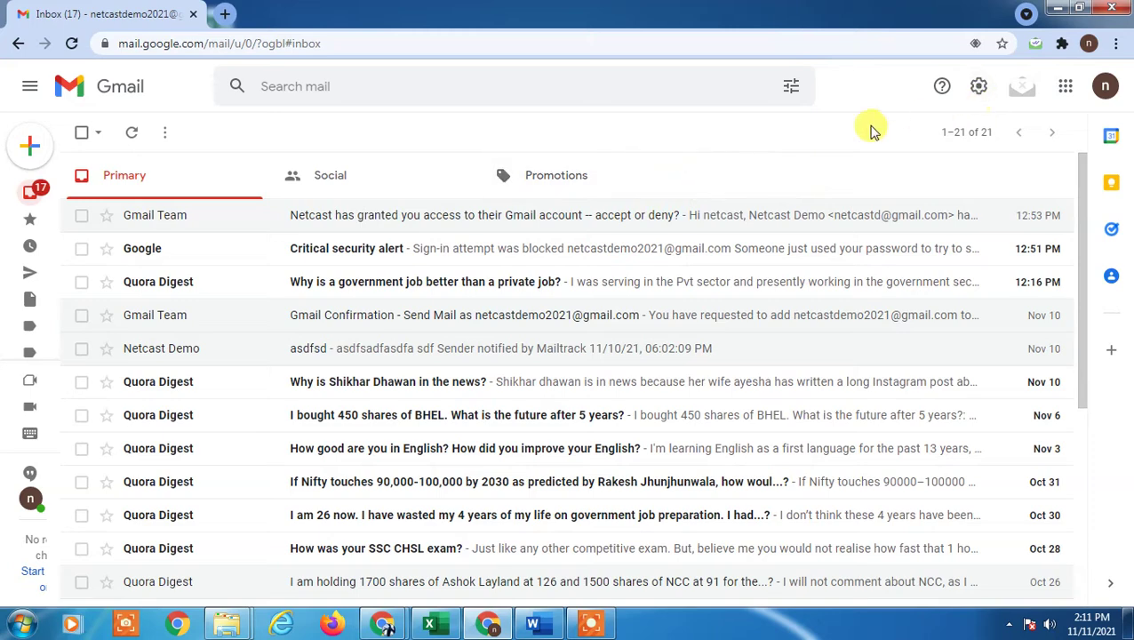
click(1106, 85)
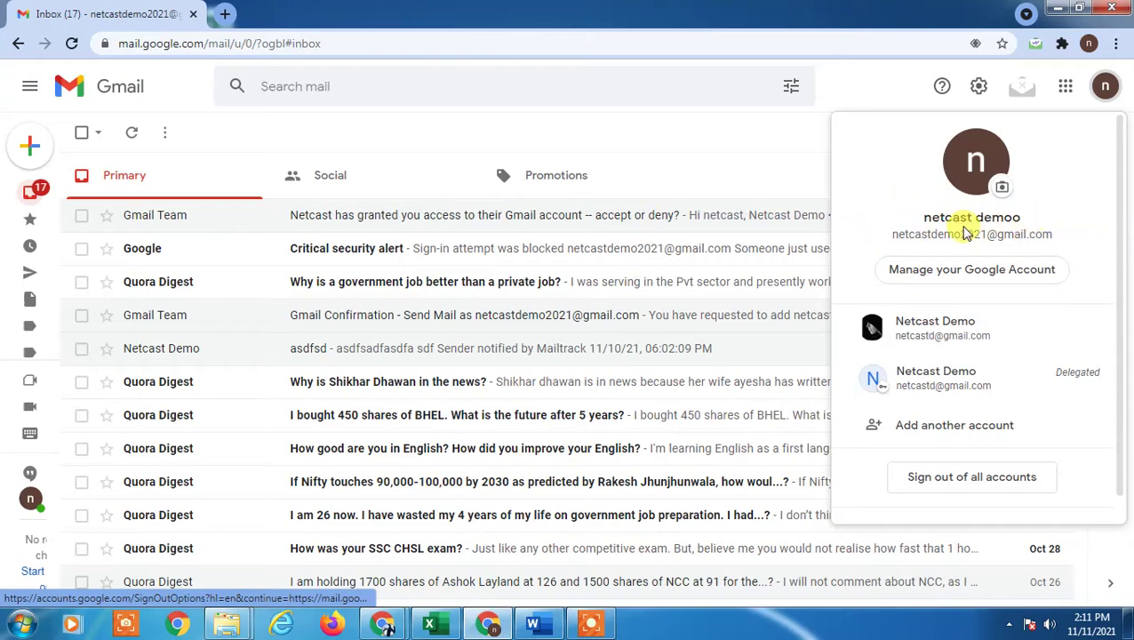
drag(888, 234, 1058, 235)
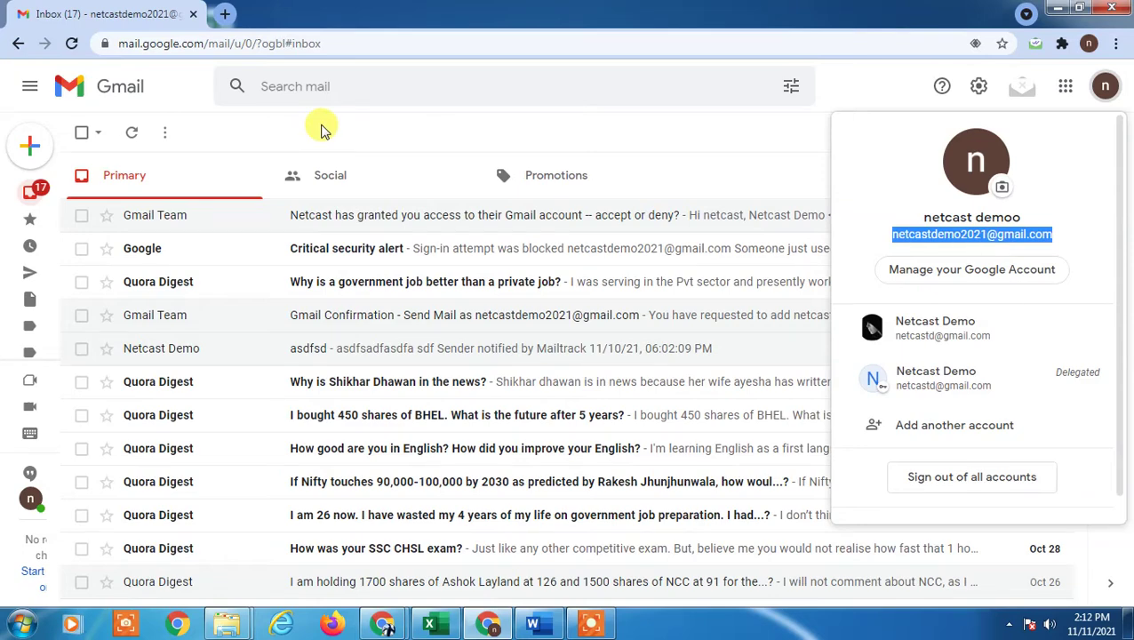
click(894, 236)
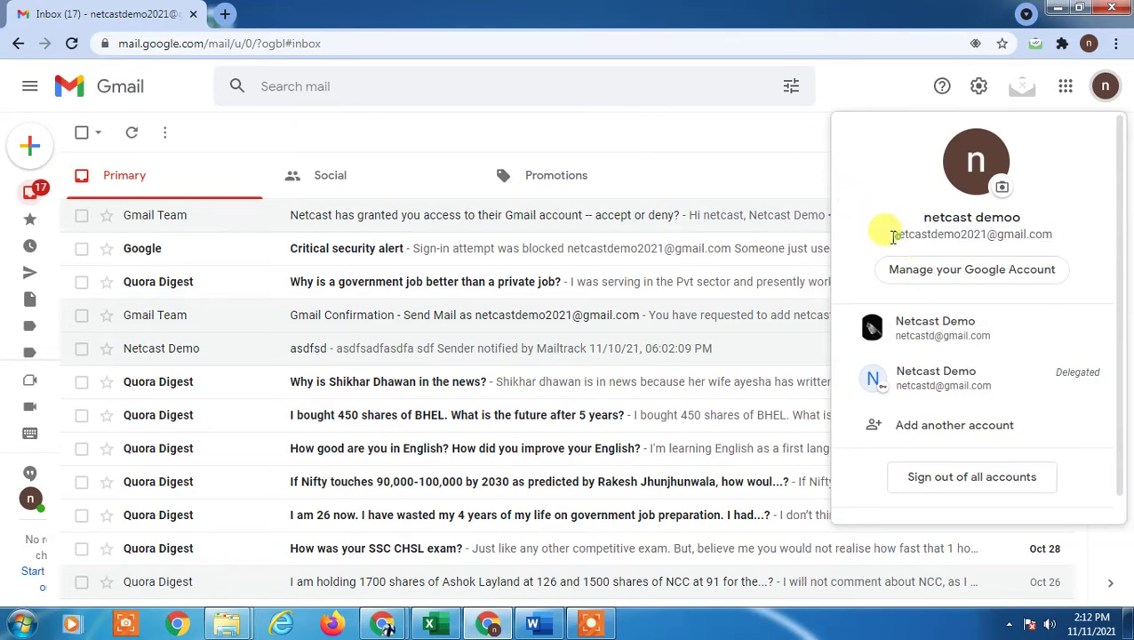
drag(894, 236, 1054, 235)
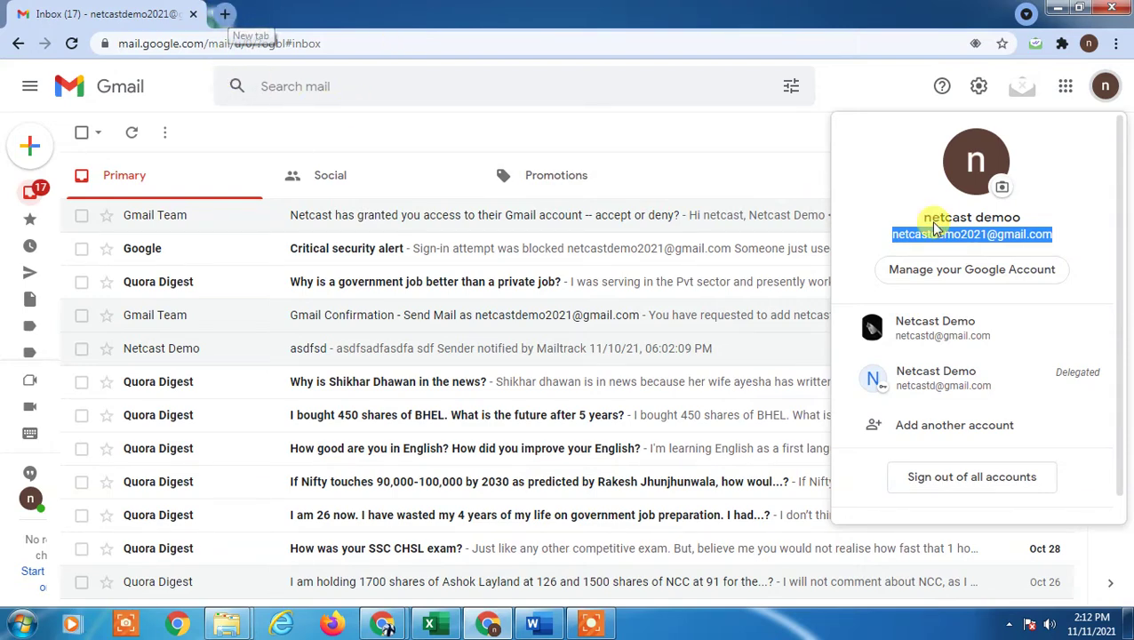
drag(884, 235, 1117, 235)
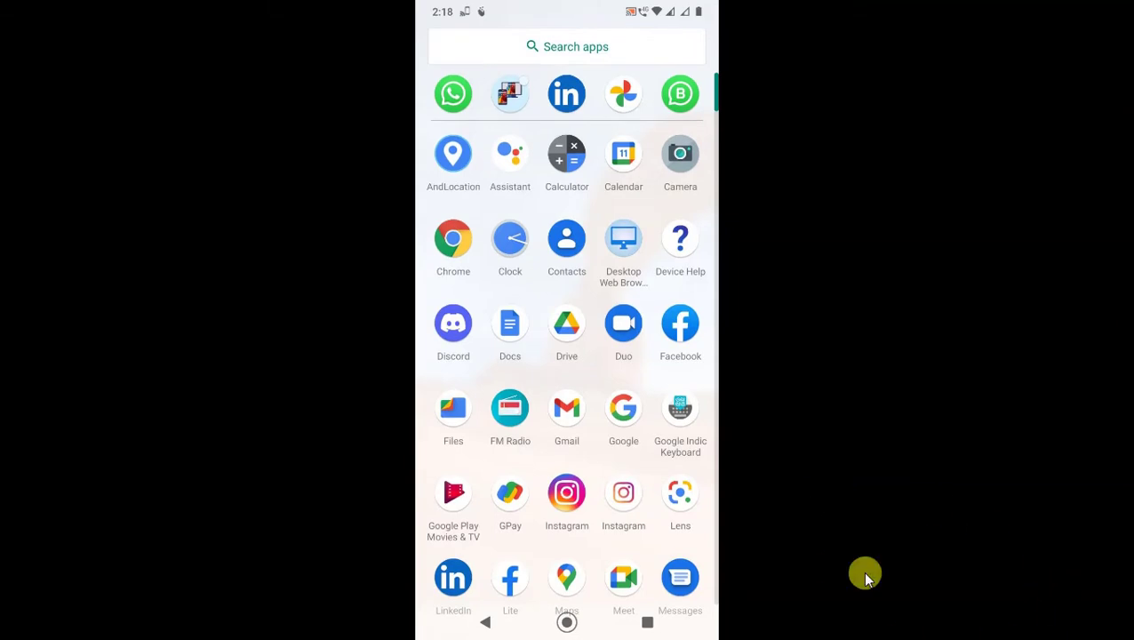
- Launch the phone's Gmail app and go from its account chooser to Manage your Google Account
click(574, 416)
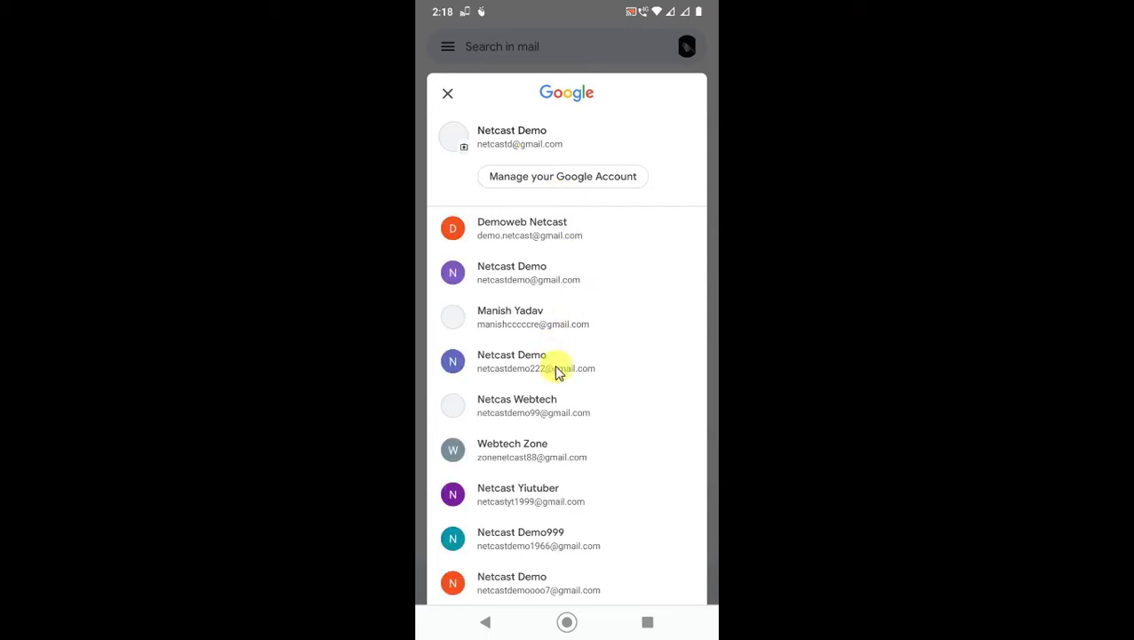
drag(558, 369, 561, 321)
scroll(577, 562, down, 4)
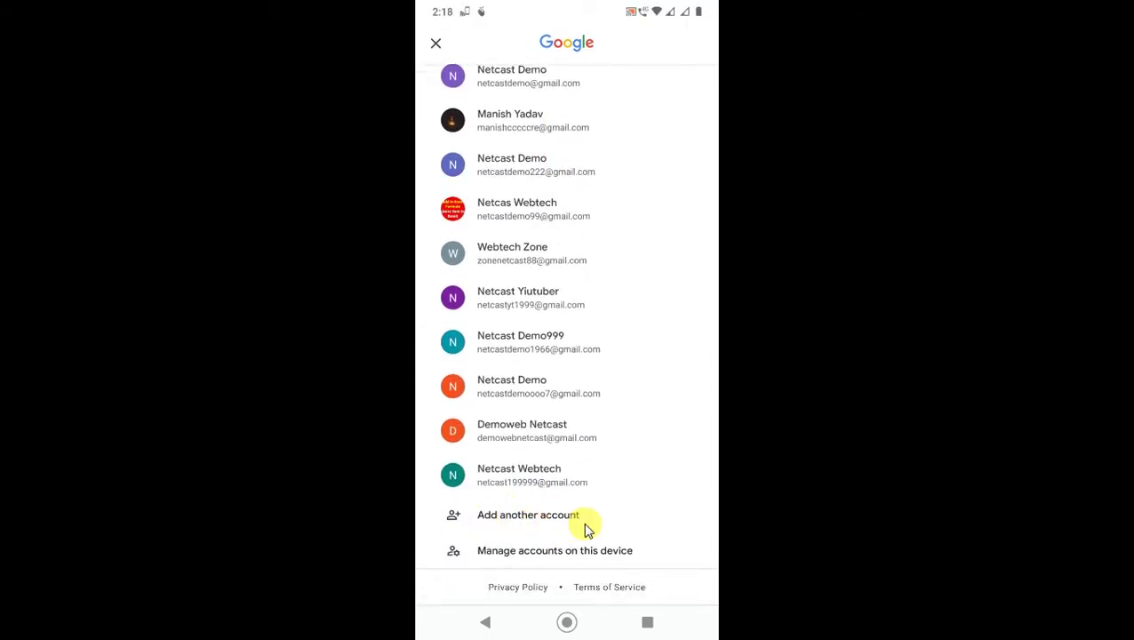
scroll(525, 209, up, 3)
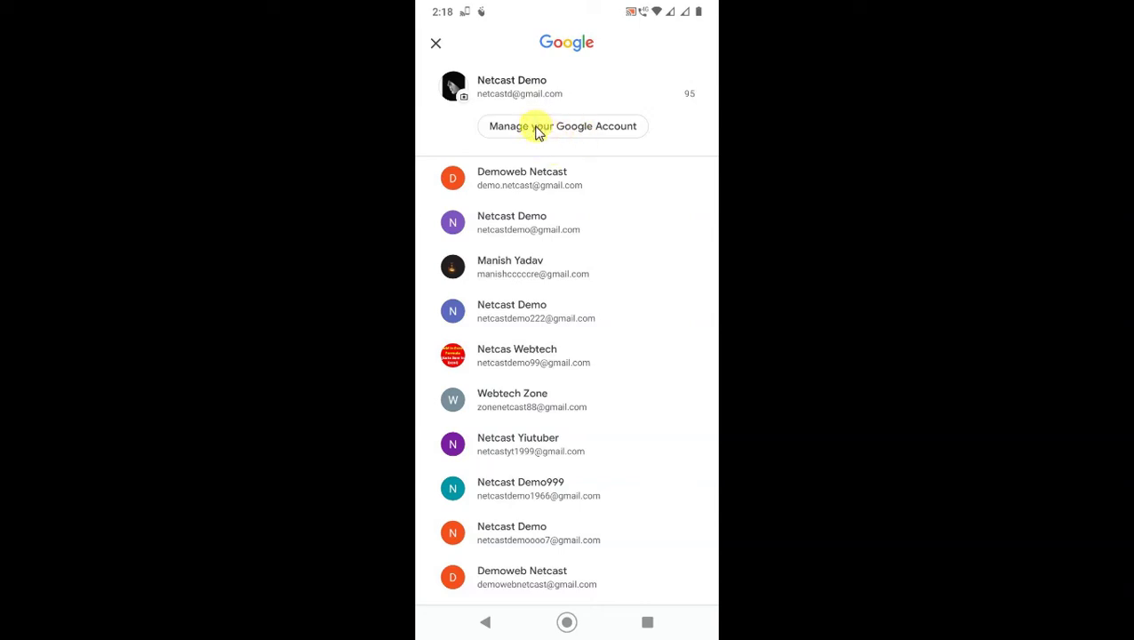
key(Escape)
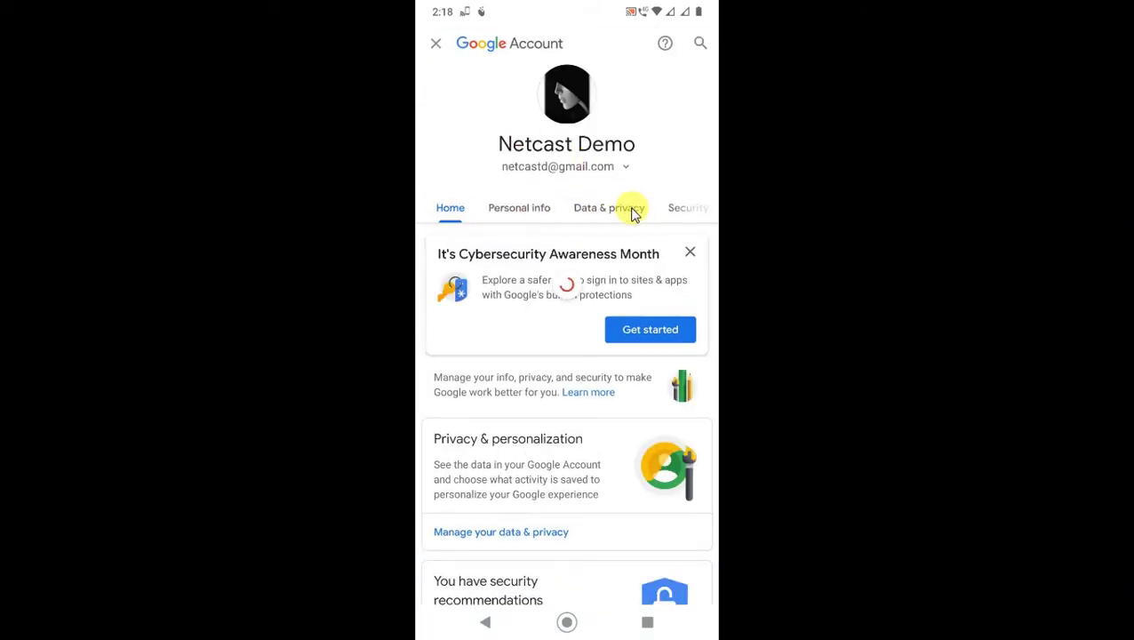
- Open the Security tab and scroll to Your devices to list signed-in devices
drag(632, 210, 608, 210)
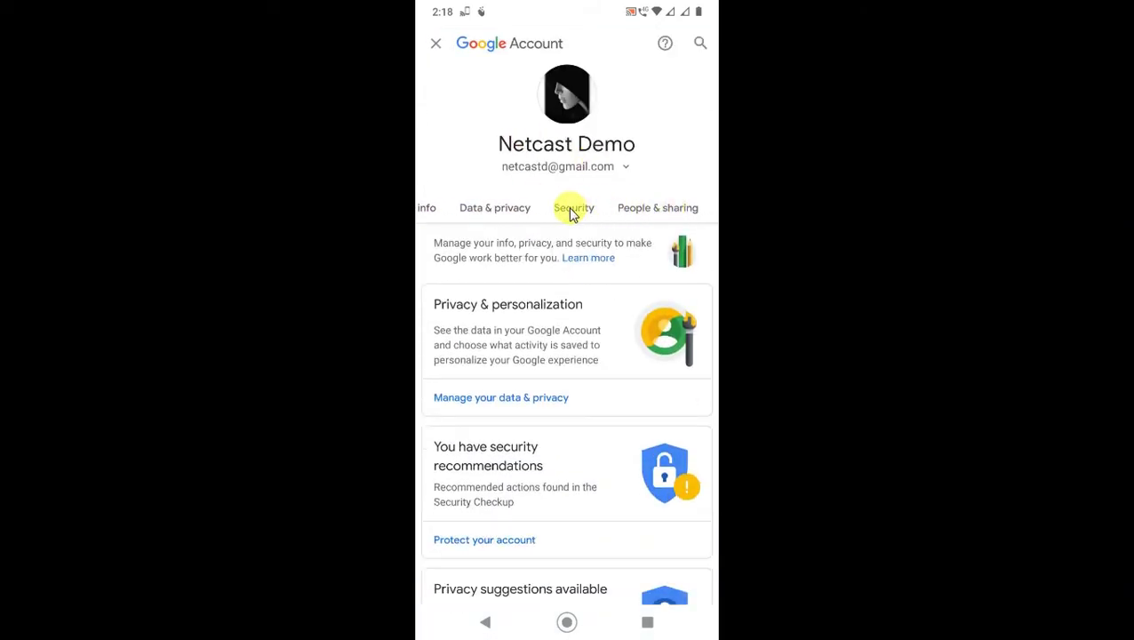
click(569, 212)
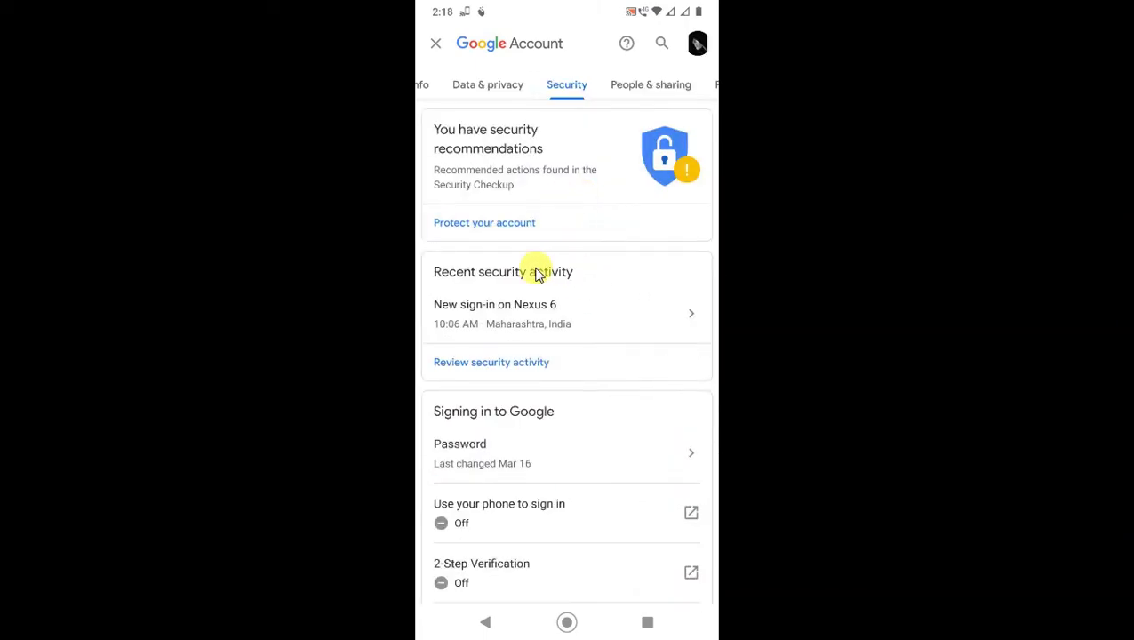
scroll(568, 364, down, 10)
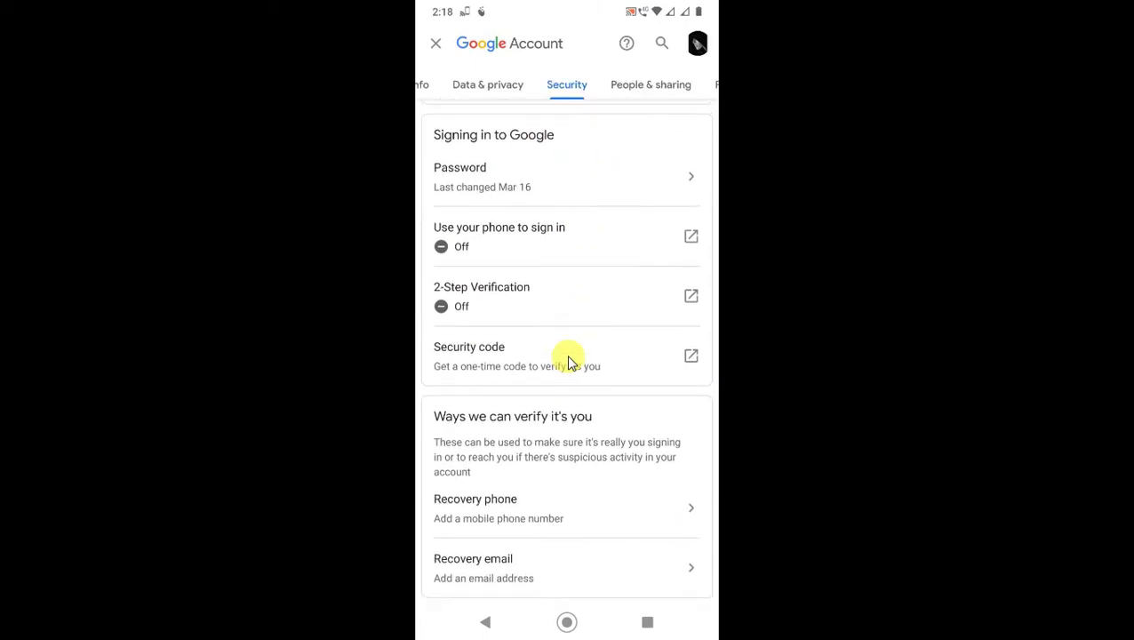
scroll(569, 363, up, 5)
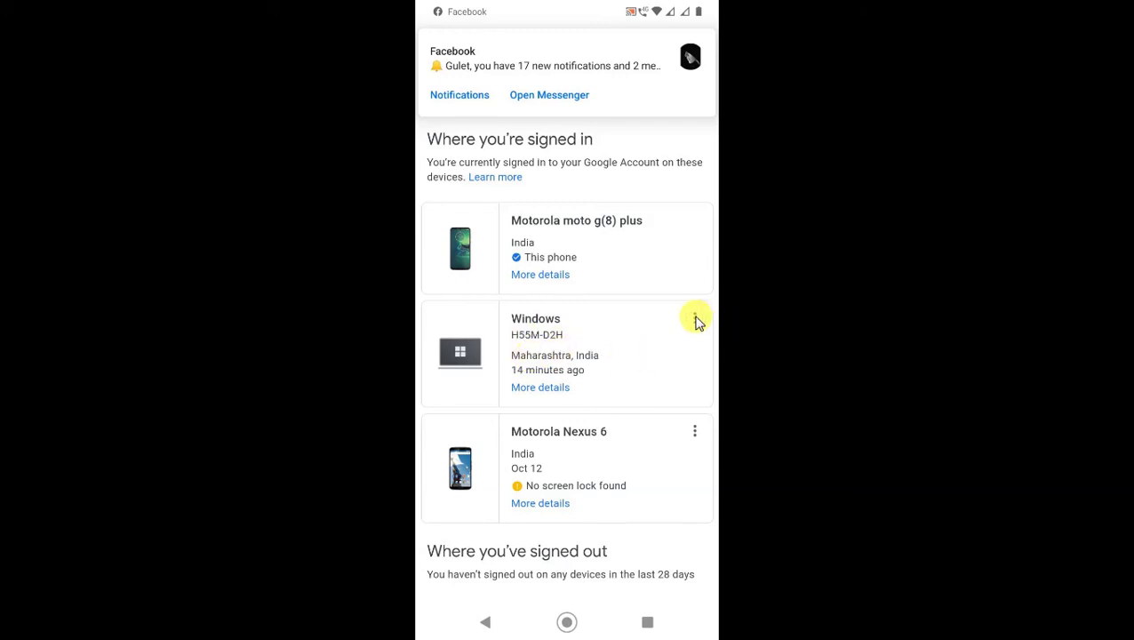
- Sign the Windows PC out from its device card menu, confirm, and acknowledge with OK
click(694, 319)
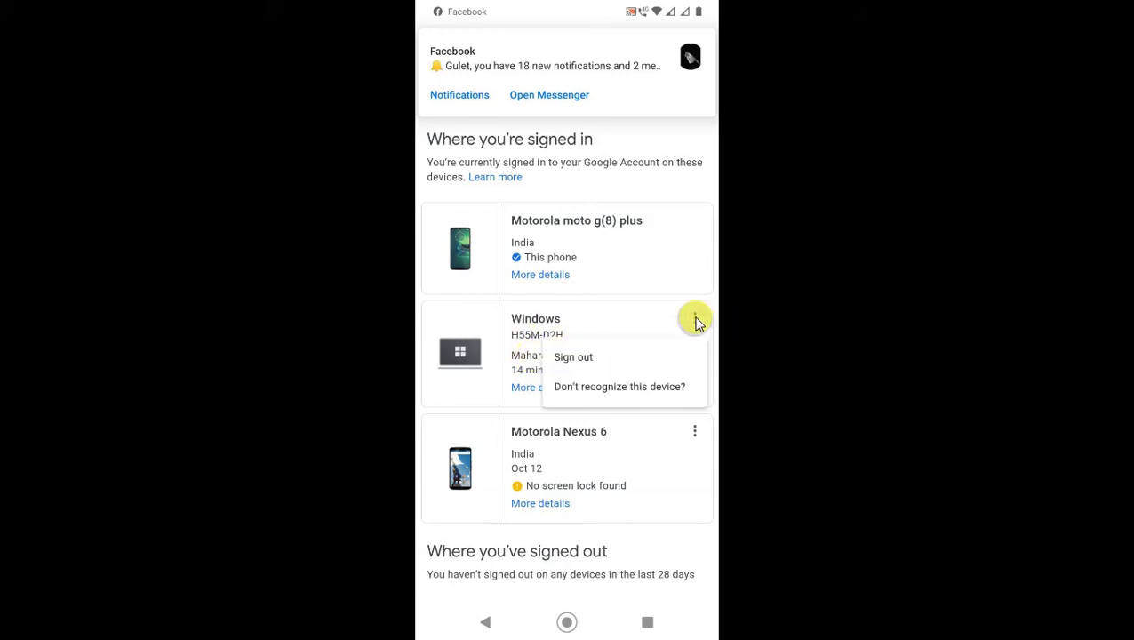
click(590, 358)
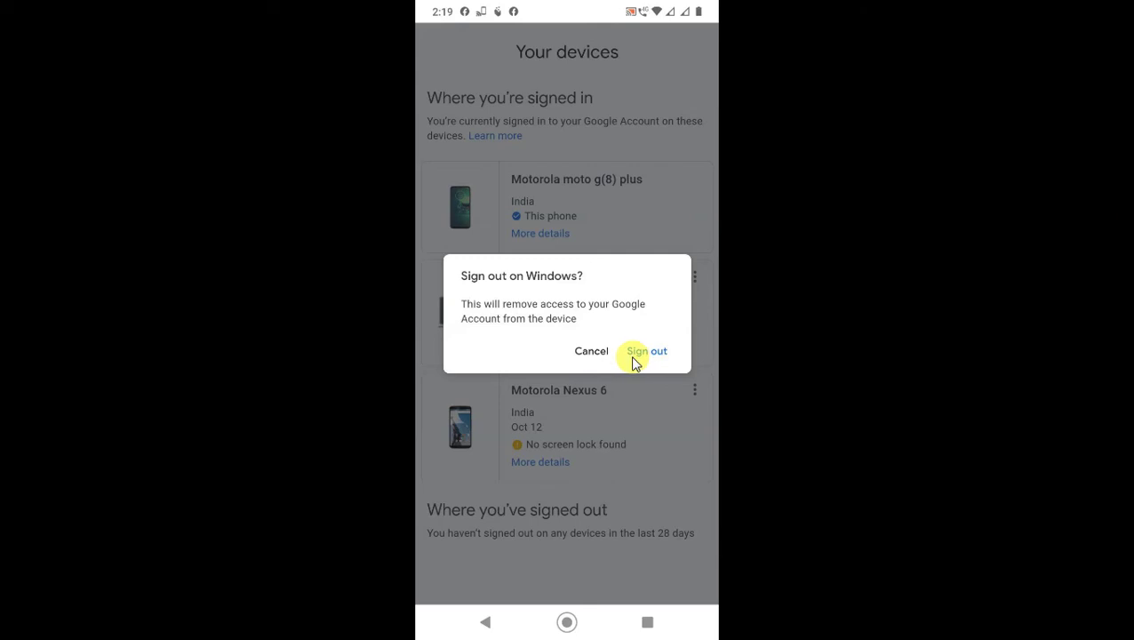
click(634, 355)
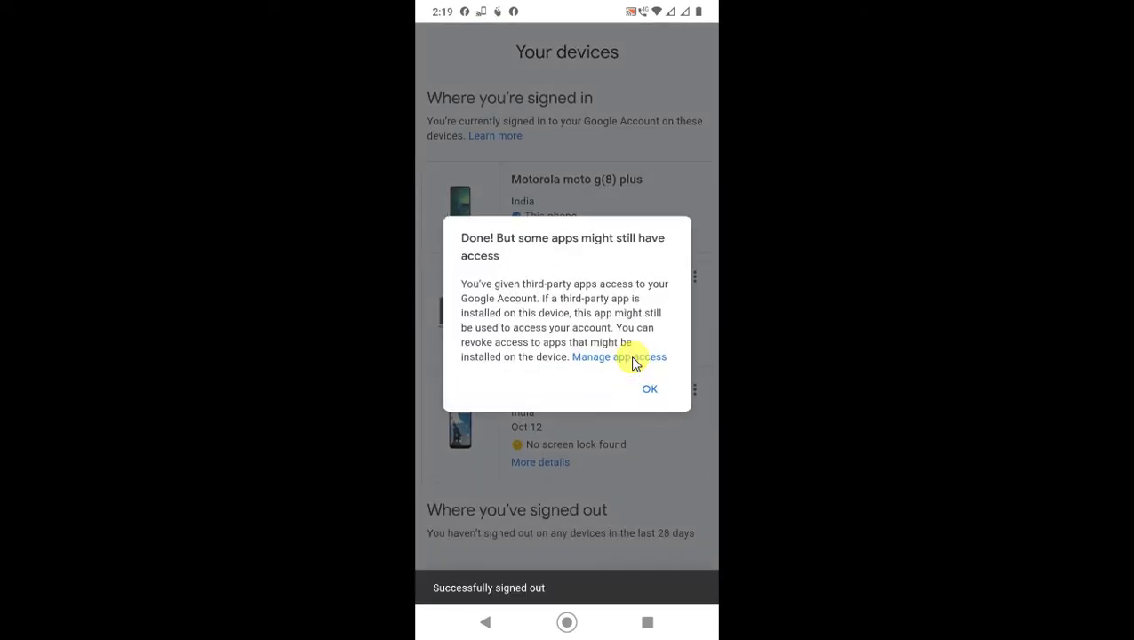
click(649, 388)
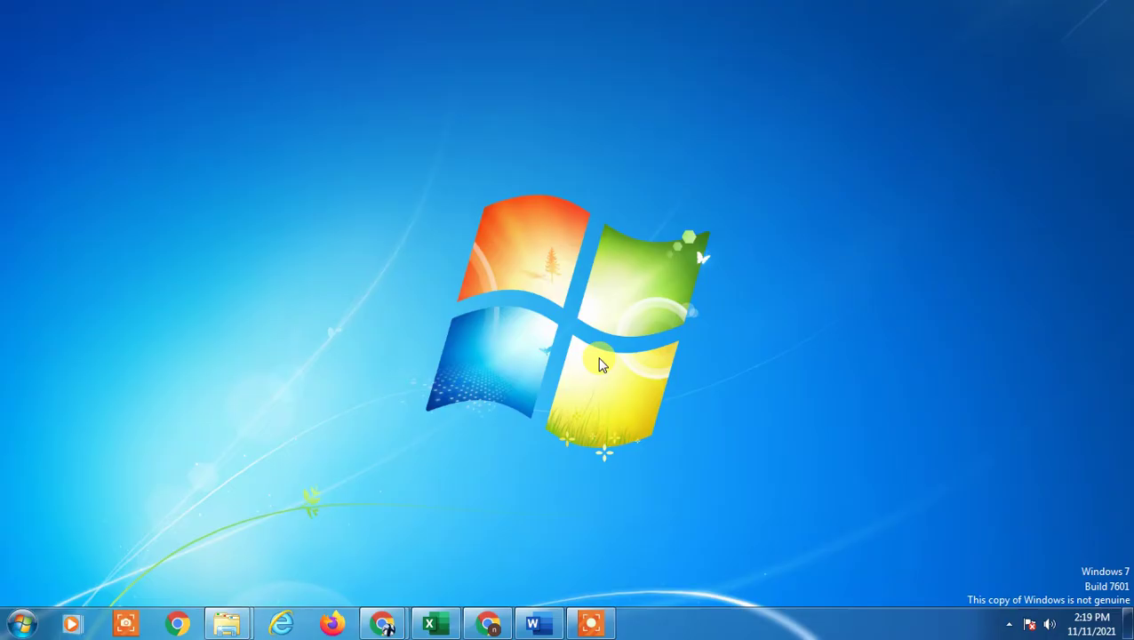
- Back on the desktop, reload the Gmail tab and check its account list
click(494, 622)
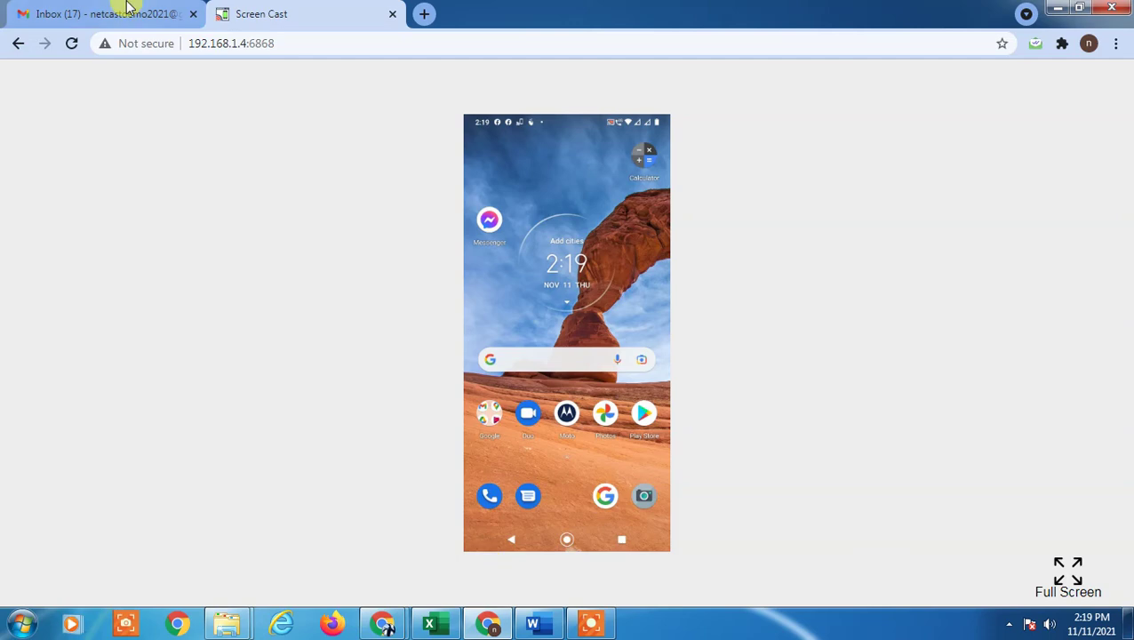
click(127, 9)
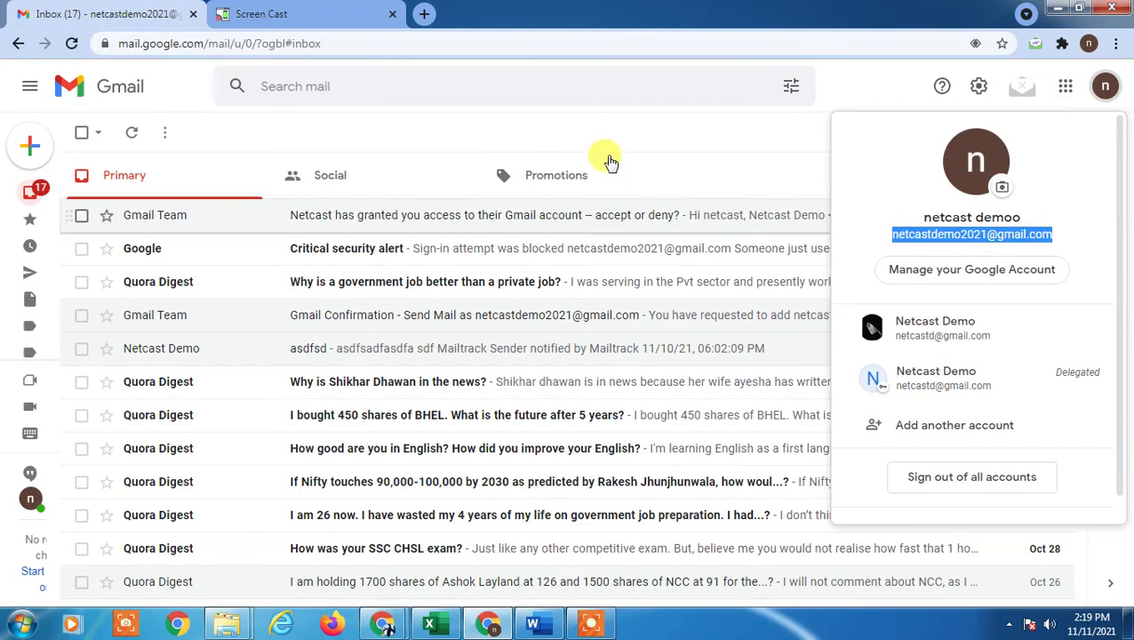
click(73, 45)
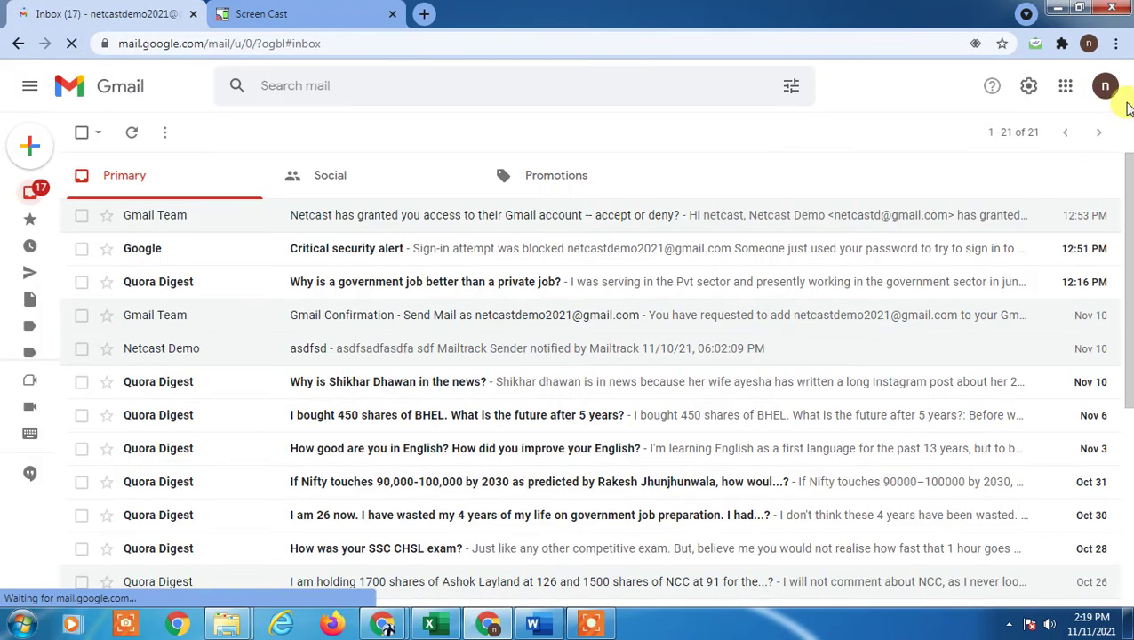
click(1104, 85)
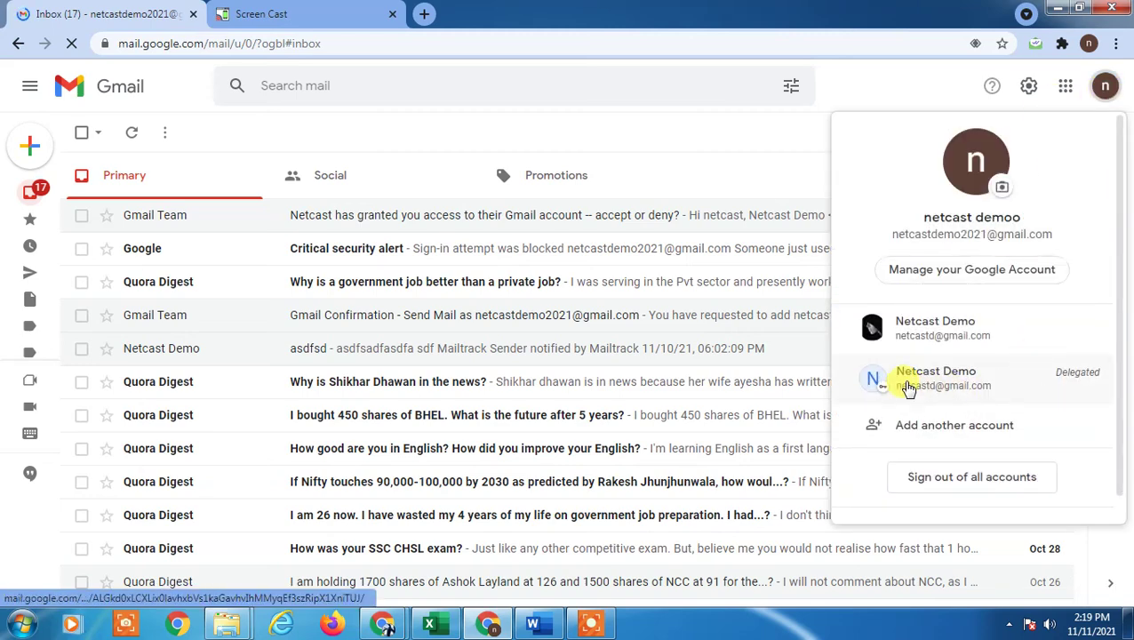
- Load google.com and pick the account marked Session expired from the avatar menu
click(185, 47)
text(goo)
key(Return)
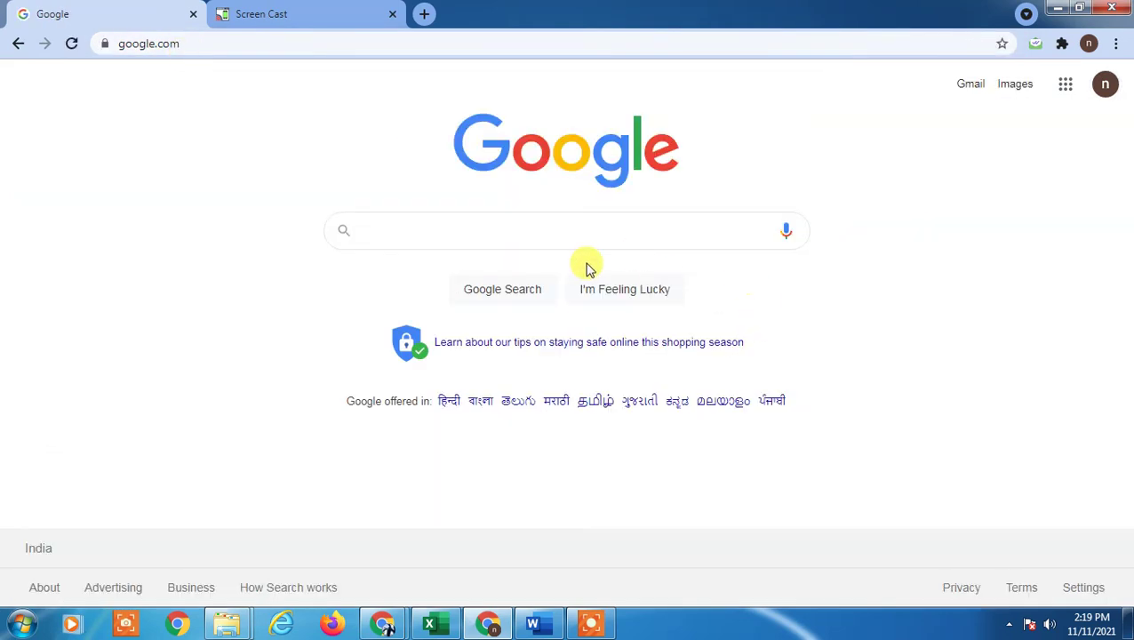
click(1102, 88)
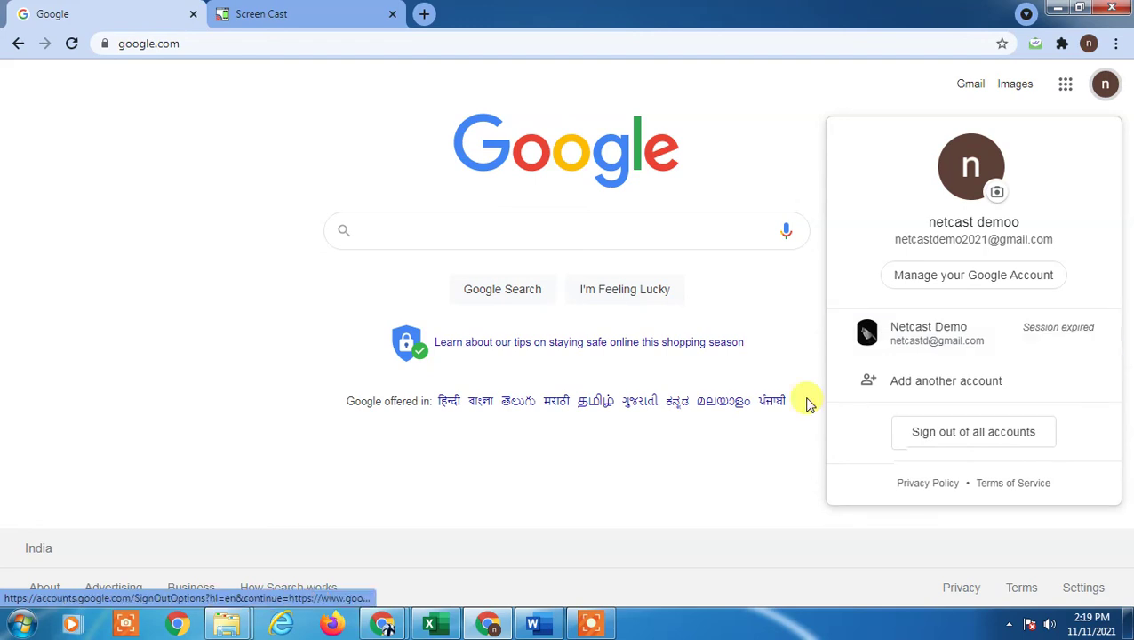
click(1000, 336)
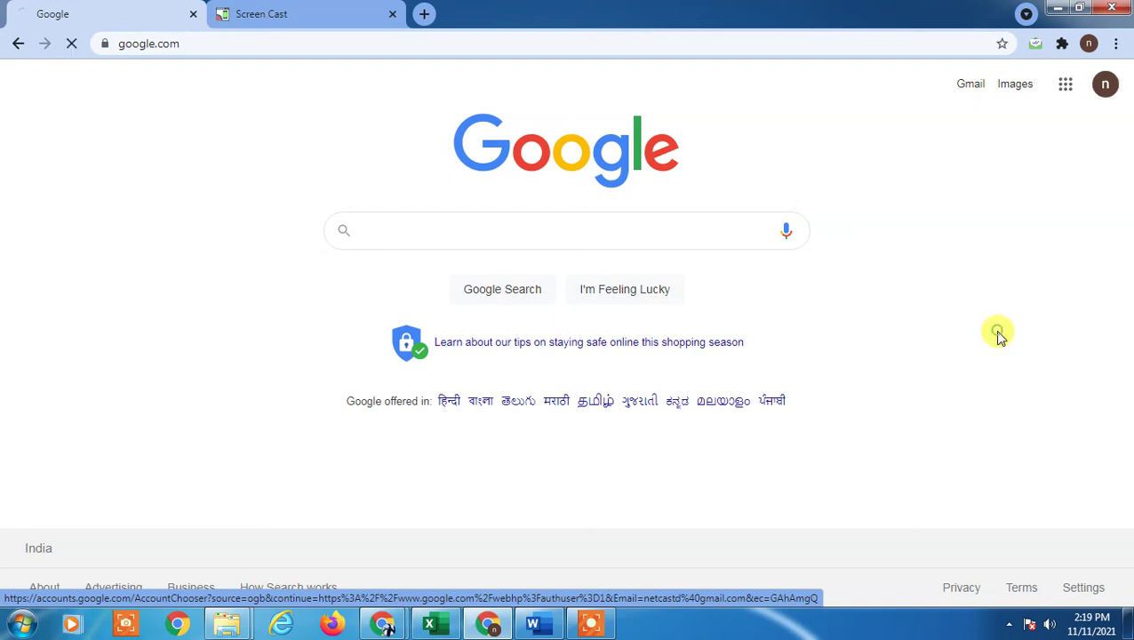